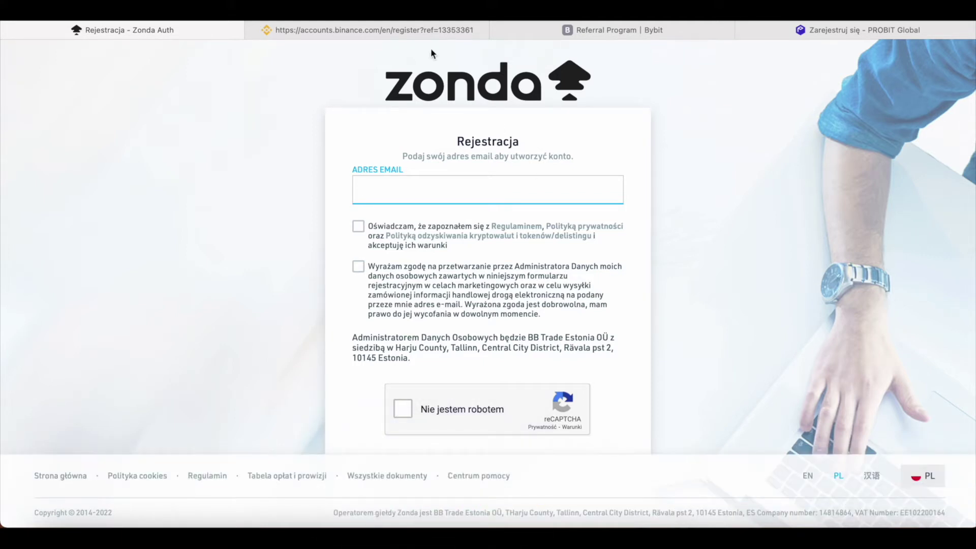
- Switch from the Zonda registration page to the Binance registration page and on to the Bybit referral page
key(ctrl+Tab)
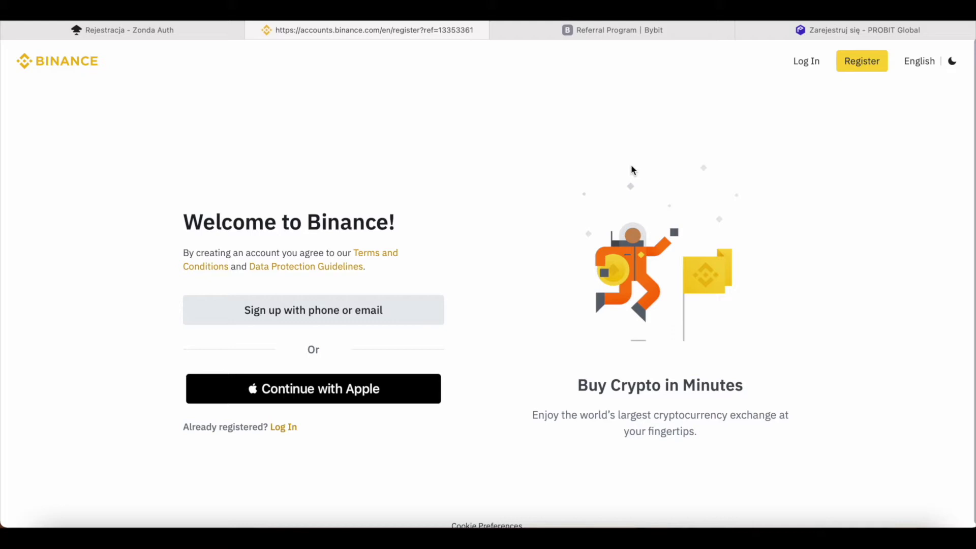
key(ctrl+Tab)
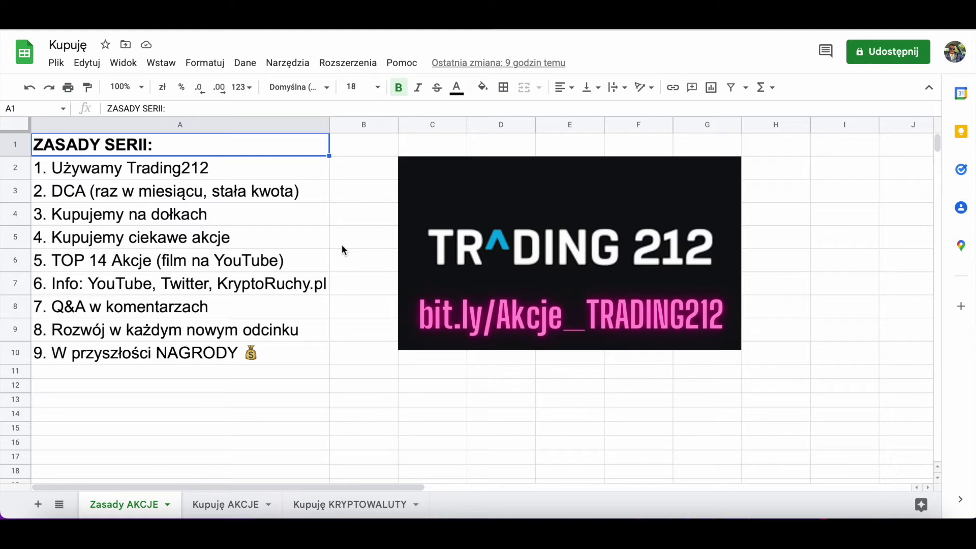
- Go through the nine series rules one by one in cells A2 to A10 of the Zasady AKCJE sheet
click(177, 168)
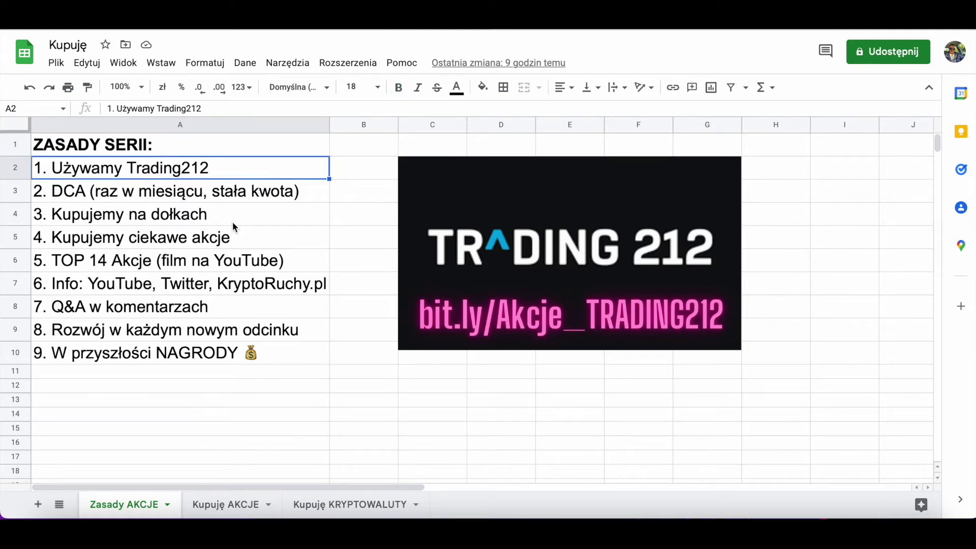
click(164, 198)
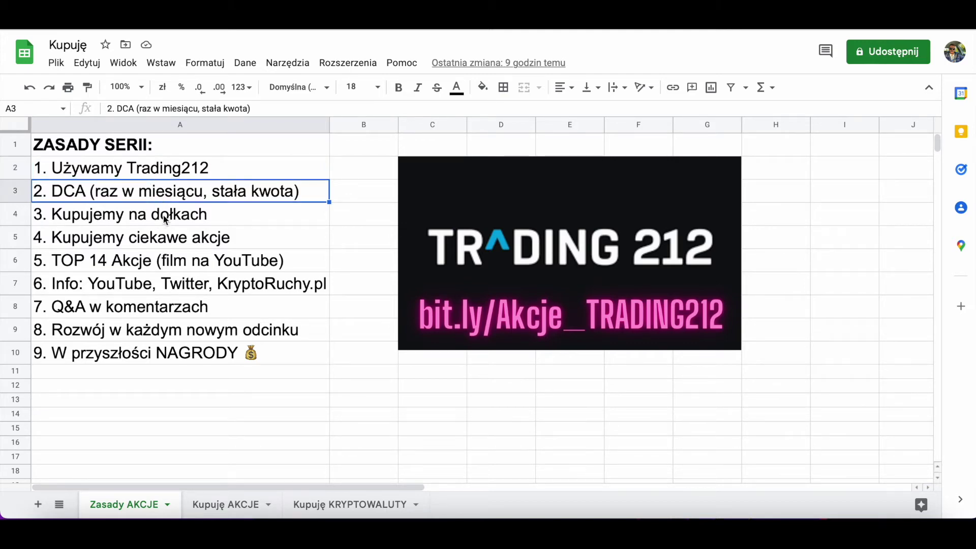
click(241, 218)
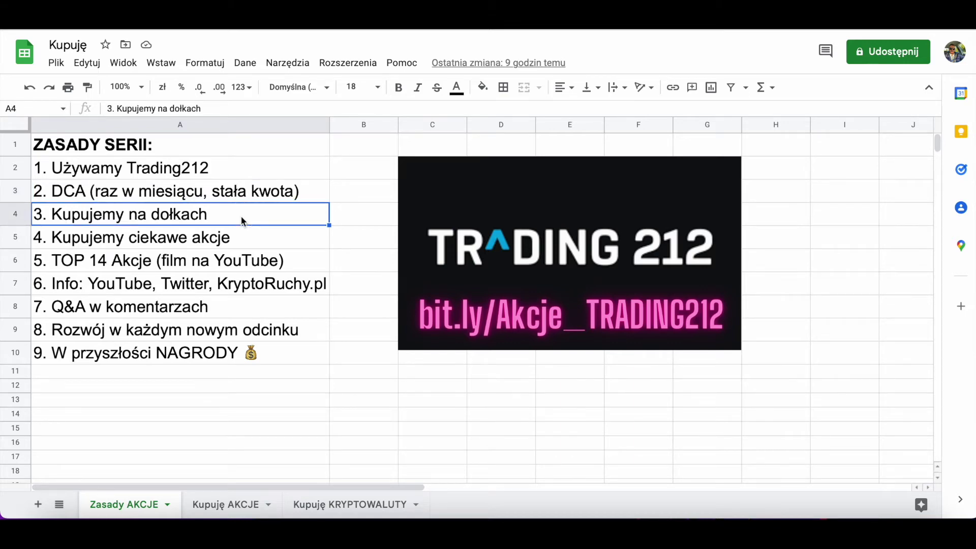
click(280, 243)
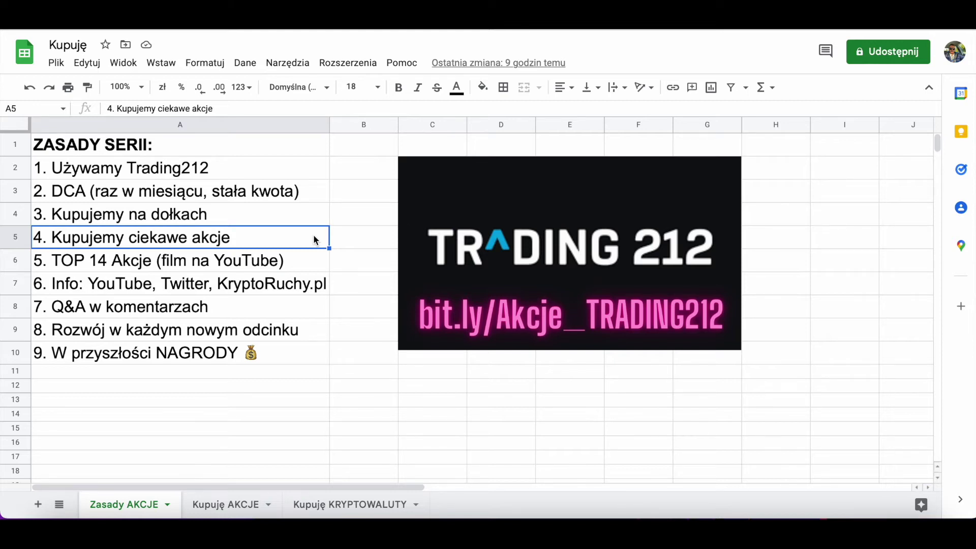
click(308, 263)
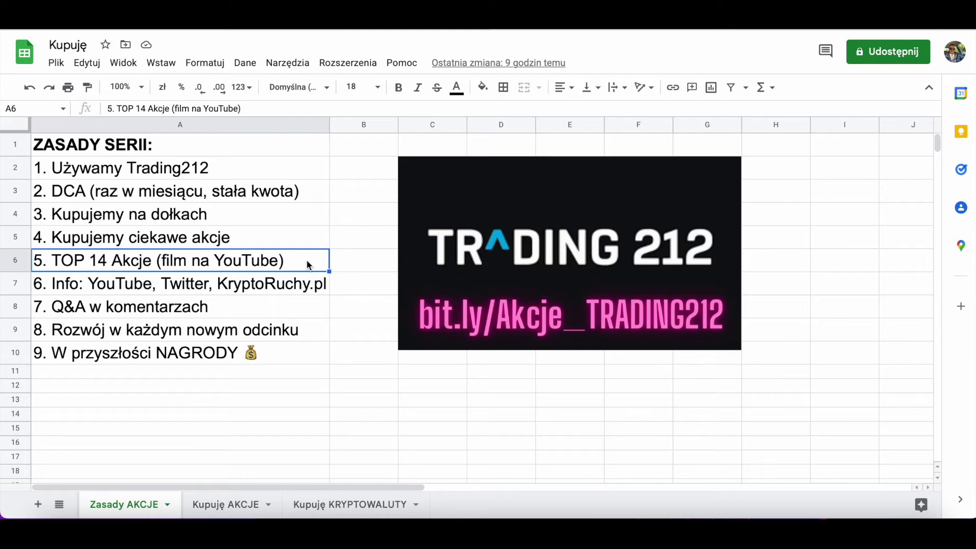
click(266, 285)
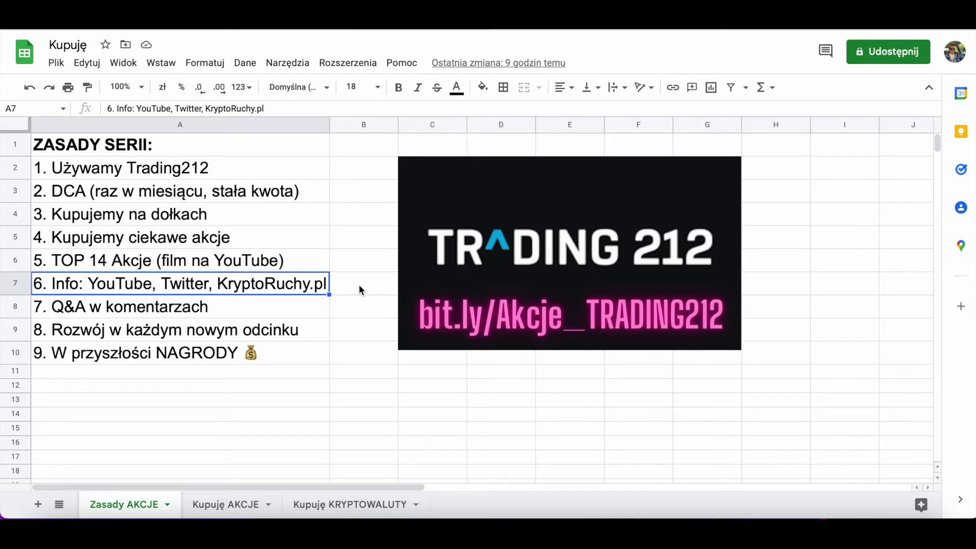
click(258, 306)
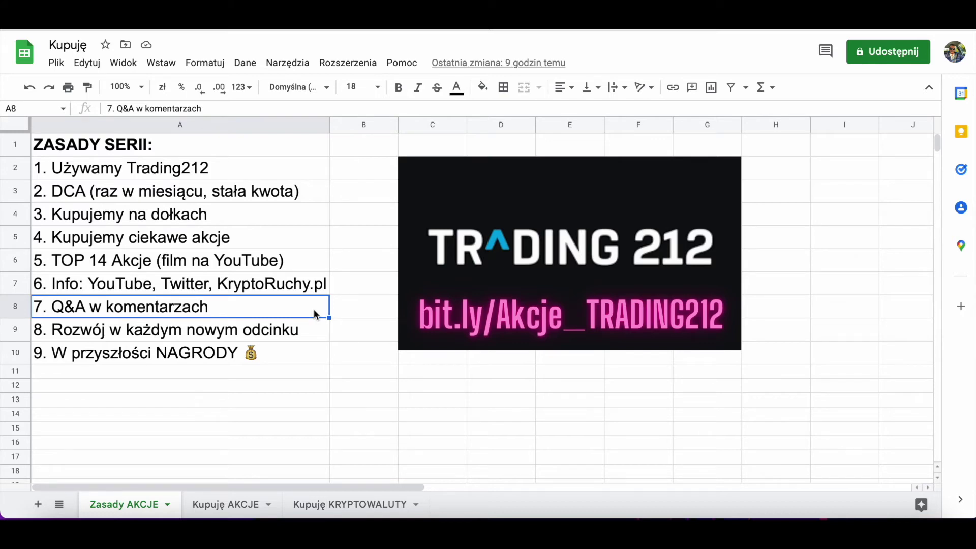
click(323, 336)
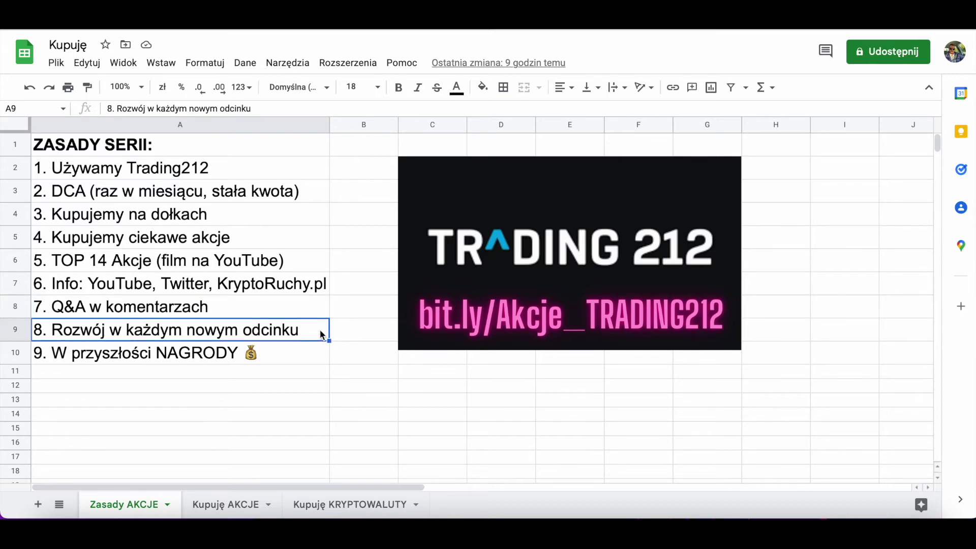
click(298, 360)
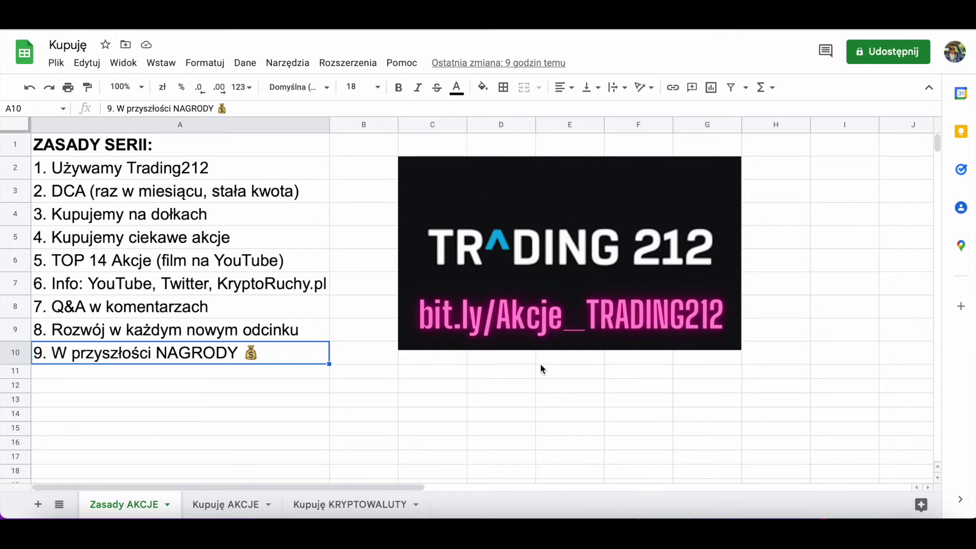
- Open the Kupuję AKCJE sheet and inspect the first purchase date and the ZAINWESTOWANE total in F2
click(215, 502)
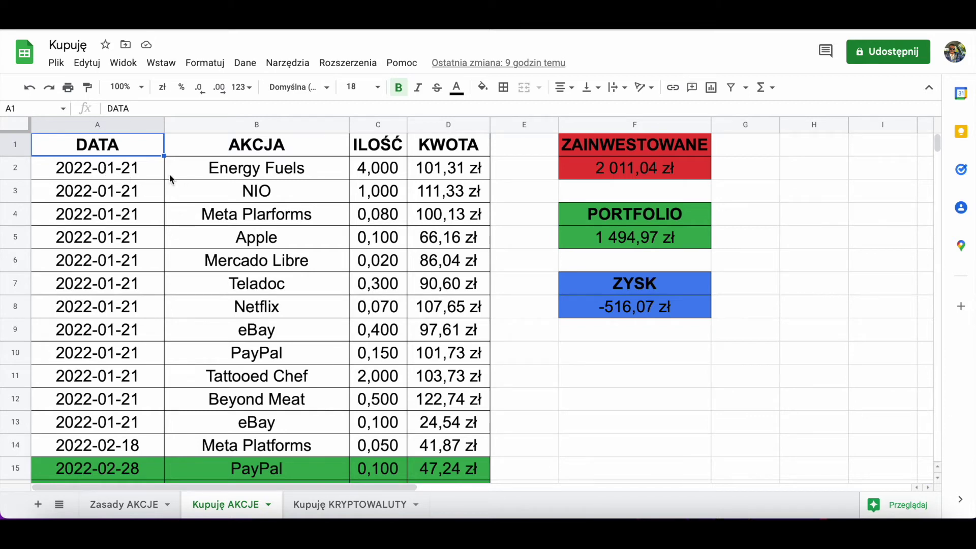
click(122, 178)
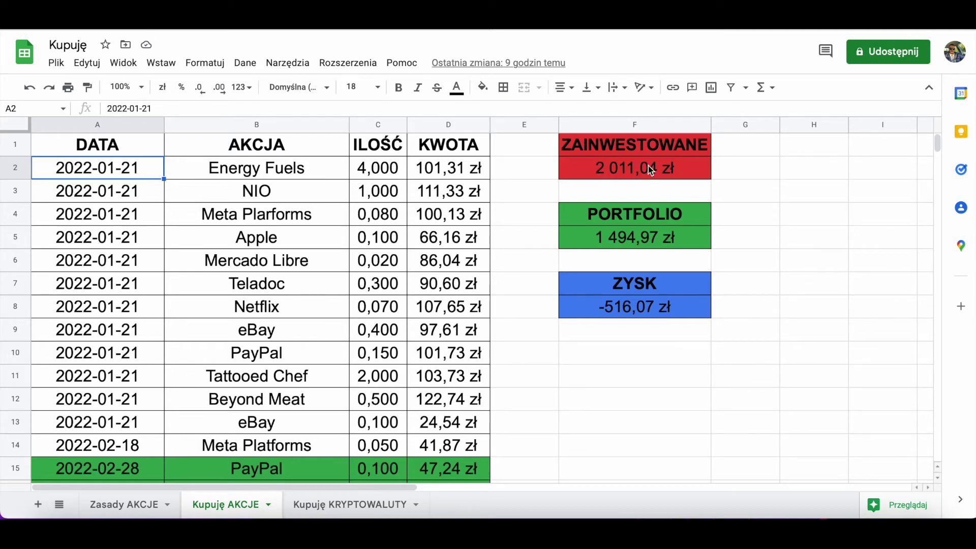
click(627, 169)
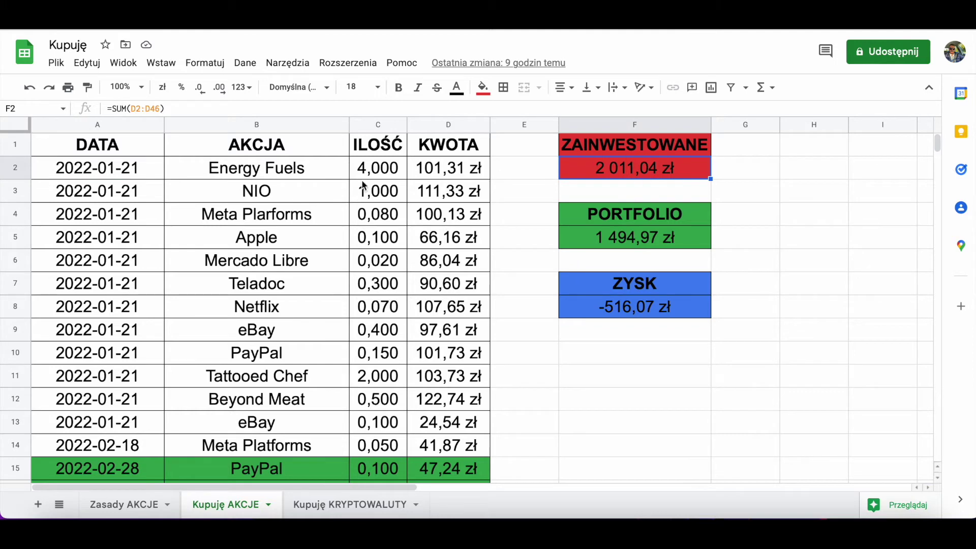
- Go through the stocks bought on 2022-01-21 one by one, from Energy Fuels in B2 to eBay in B13
click(320, 174)
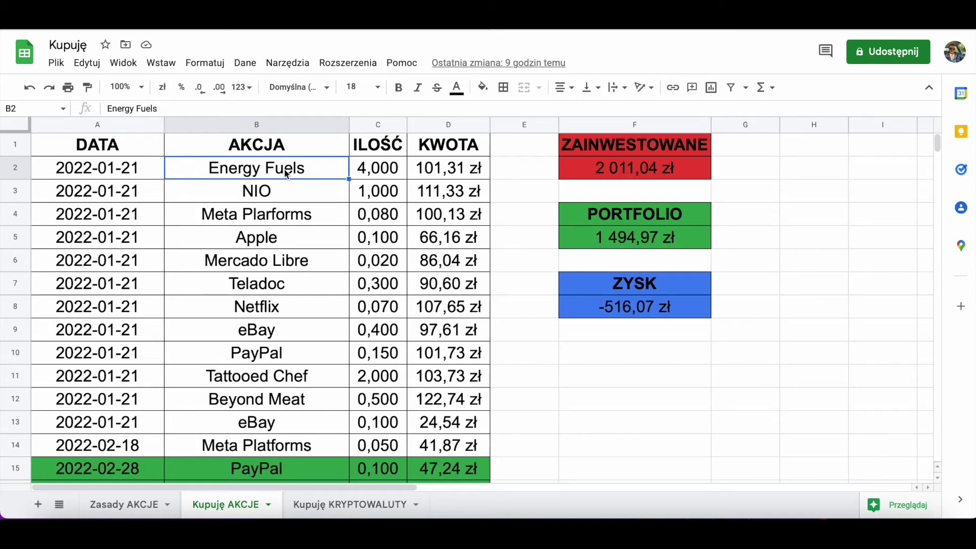
click(285, 194)
click(275, 220)
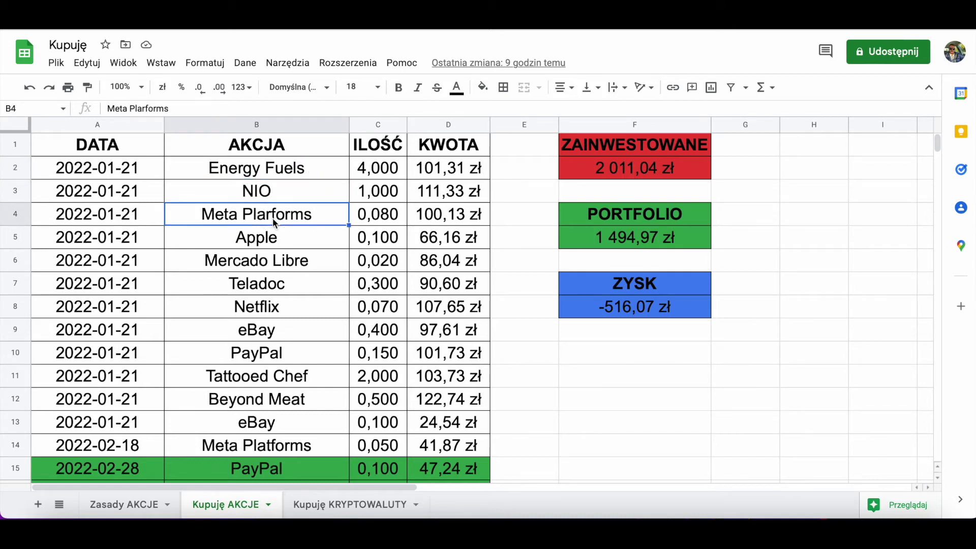
click(278, 239)
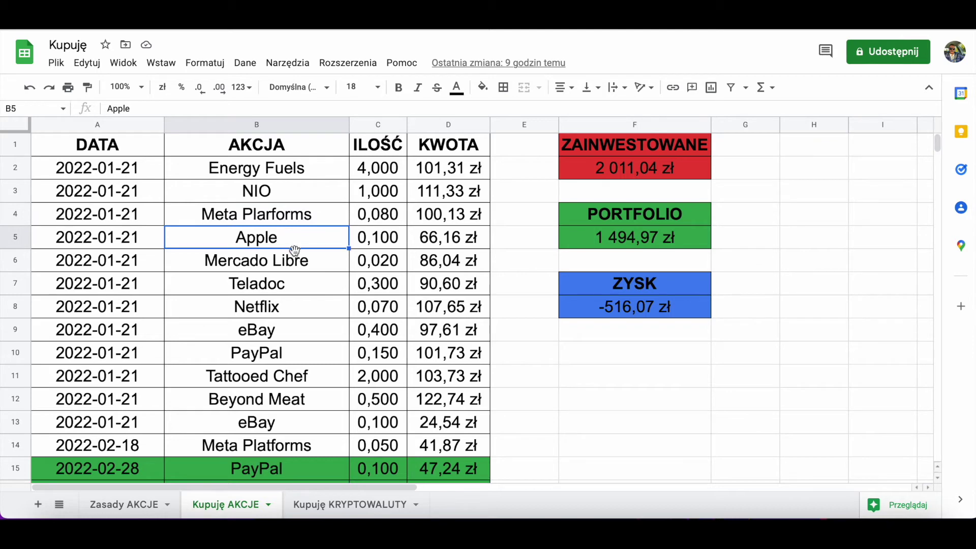
click(305, 260)
click(313, 289)
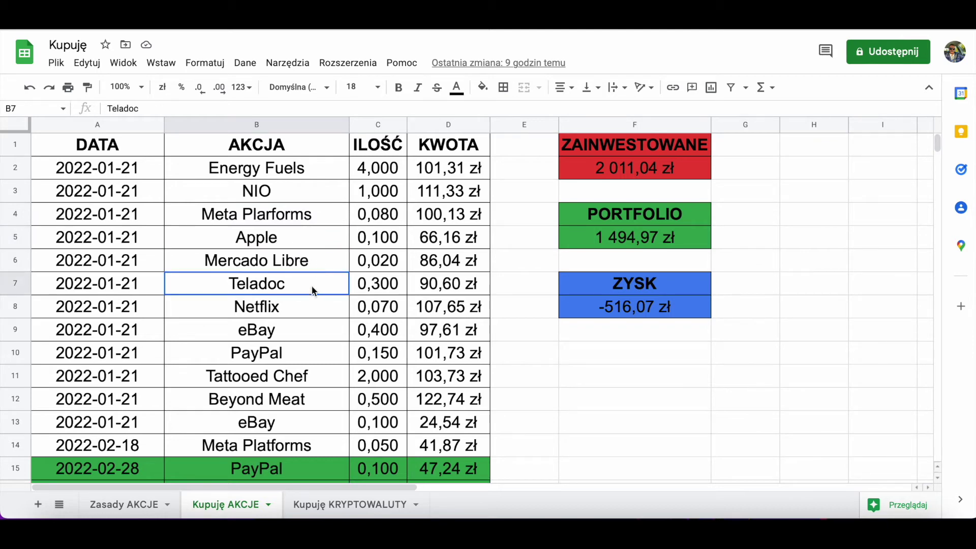
click(305, 312)
click(300, 335)
click(295, 355)
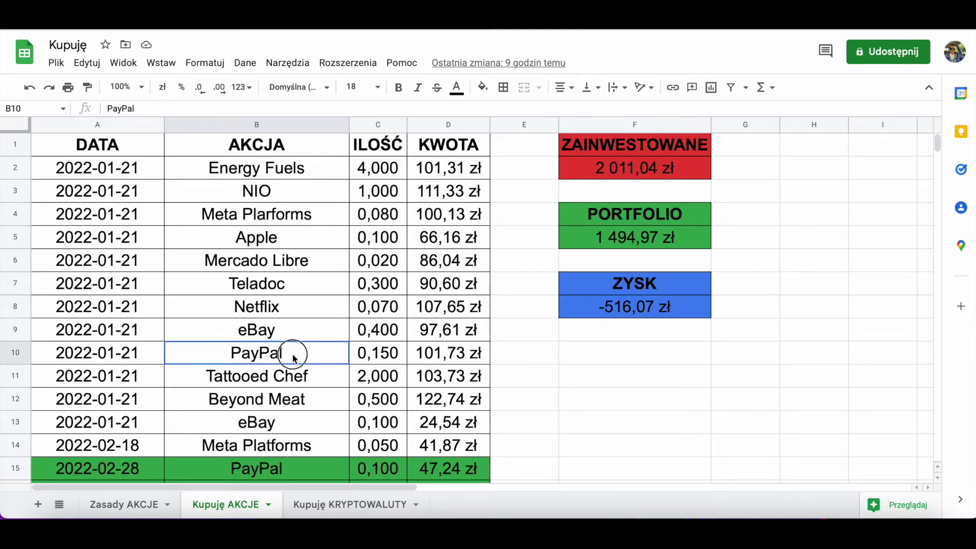
click(287, 383)
click(305, 406)
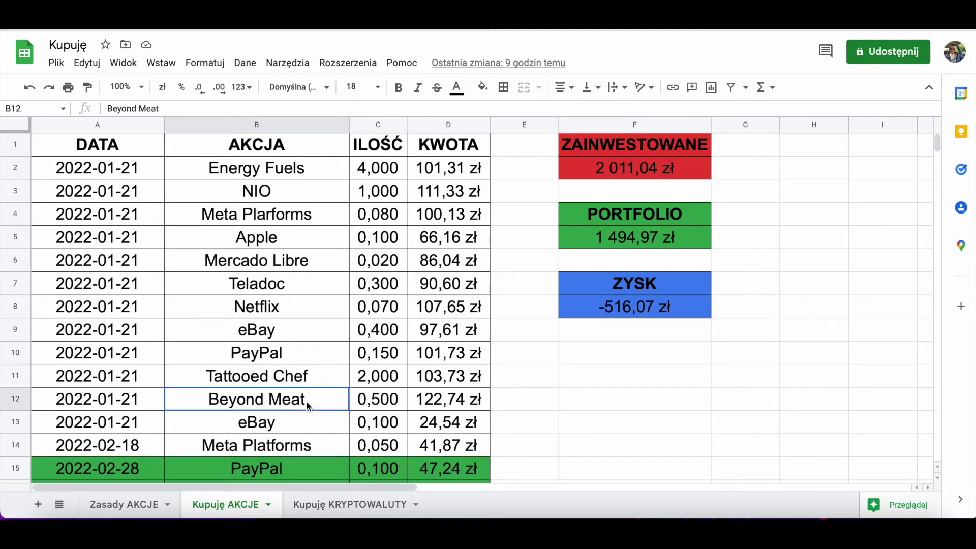
click(300, 433)
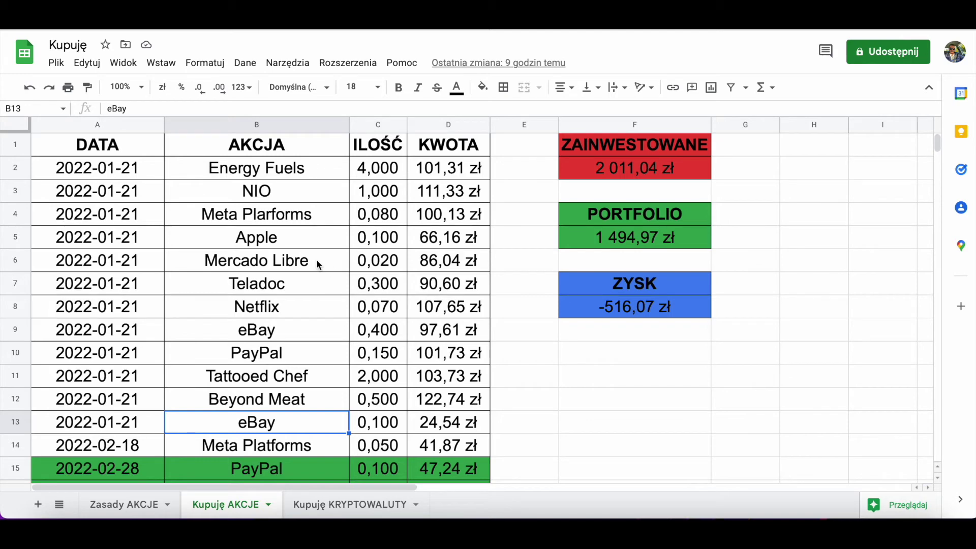
- Review the non-highlighted purchases from Meta Platforms in row 14 onward and select the Intel entry in A24:D24
scroll(315, 259, down, 2)
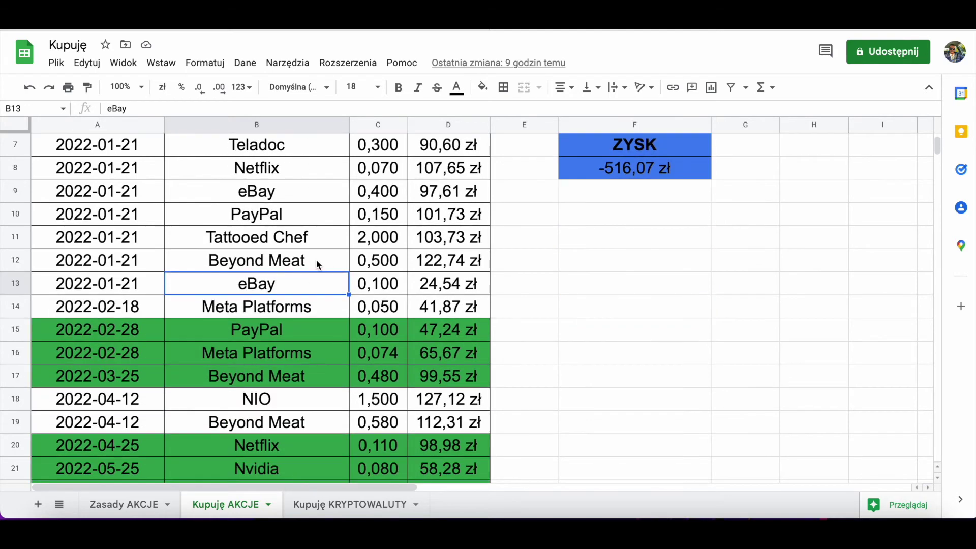
click(287, 311)
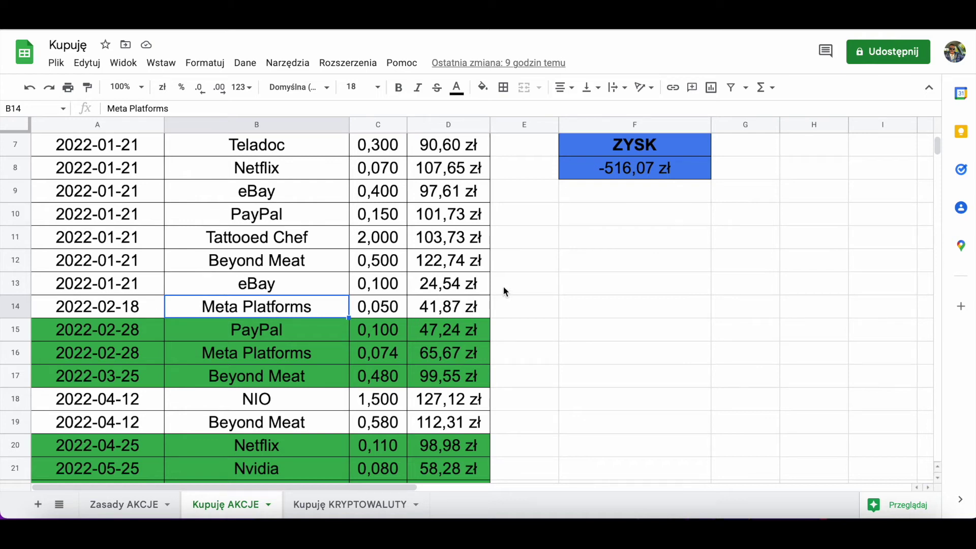
scroll(529, 304, down, 3)
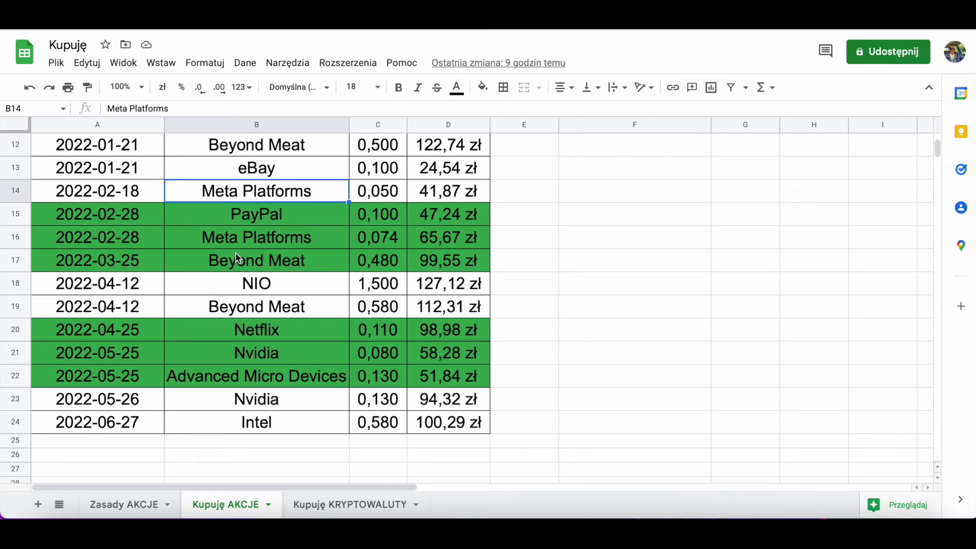
click(269, 287)
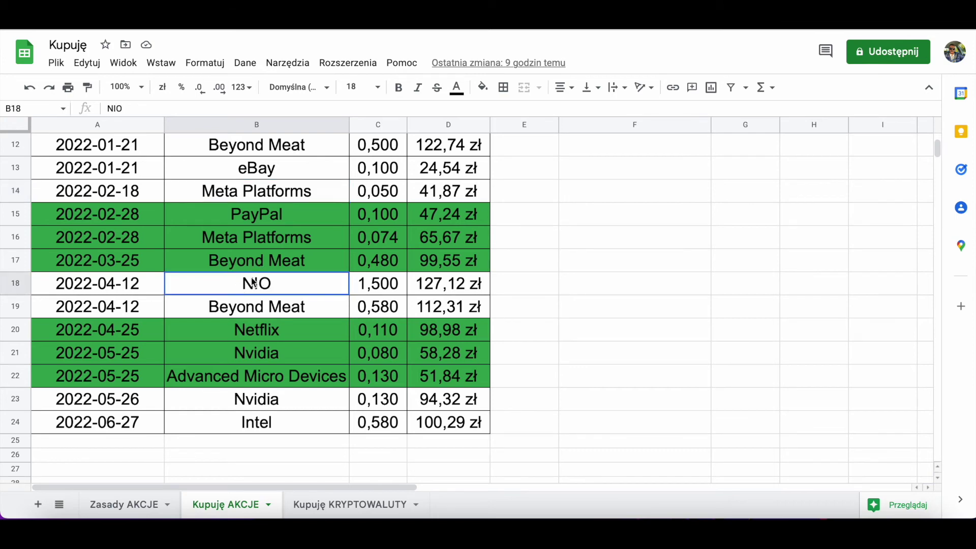
click(259, 308)
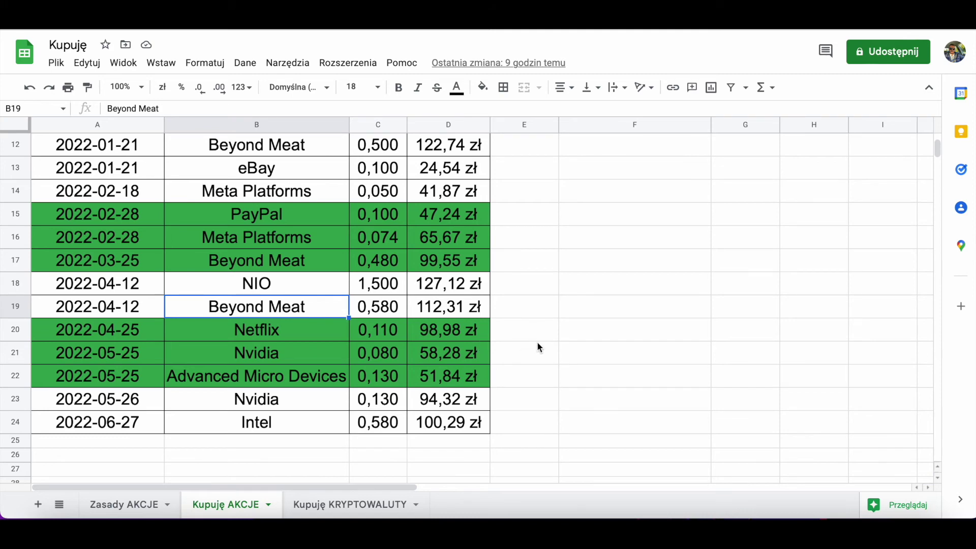
click(240, 403)
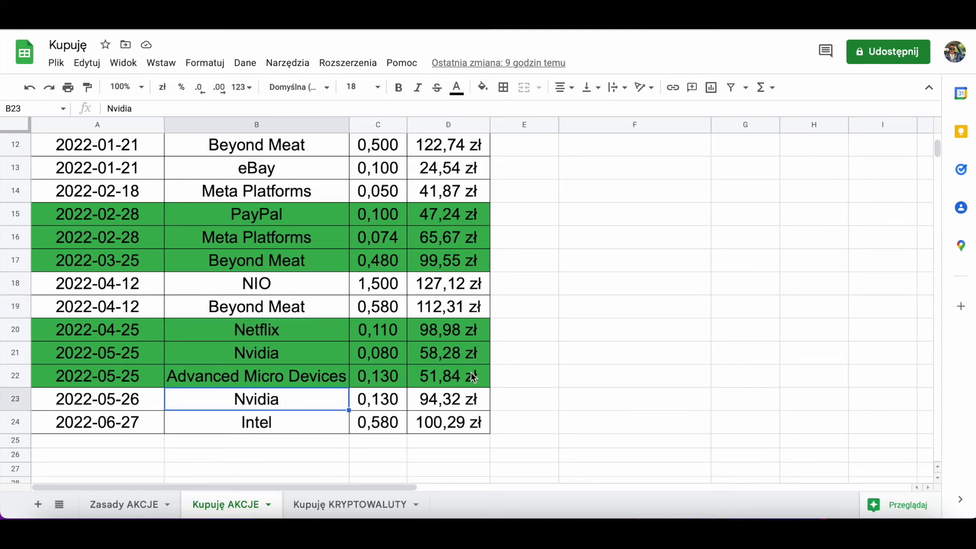
scroll(499, 361, down, 2)
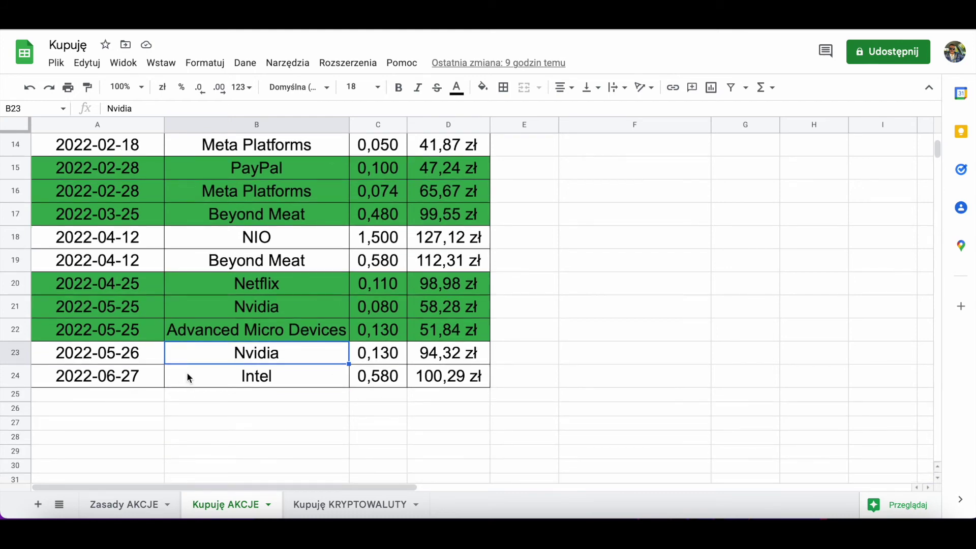
drag(133, 374, 424, 378)
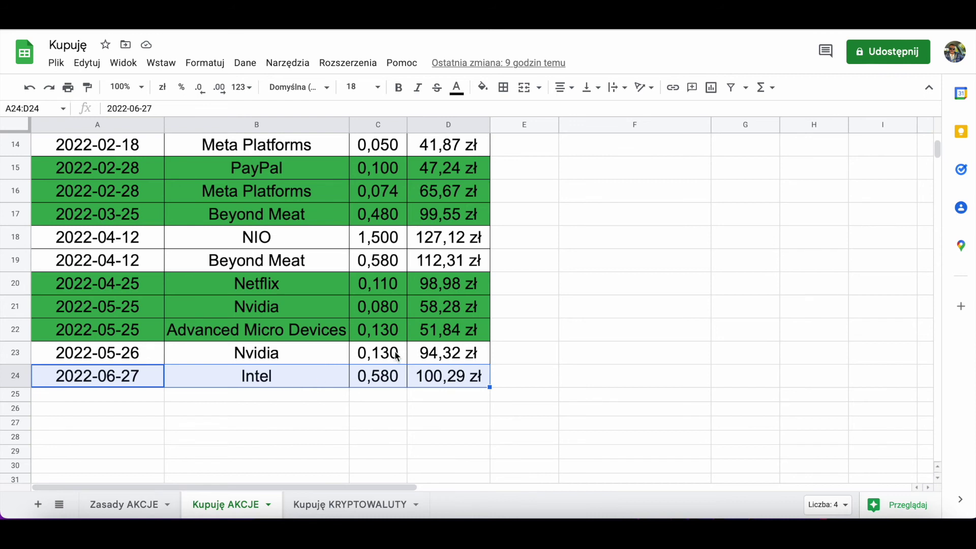
- Review the entries from Nvidia in row 23 back up through the green-highlighted purchases to PayPal and Meta Platforms in rows 15 and 16
click(286, 352)
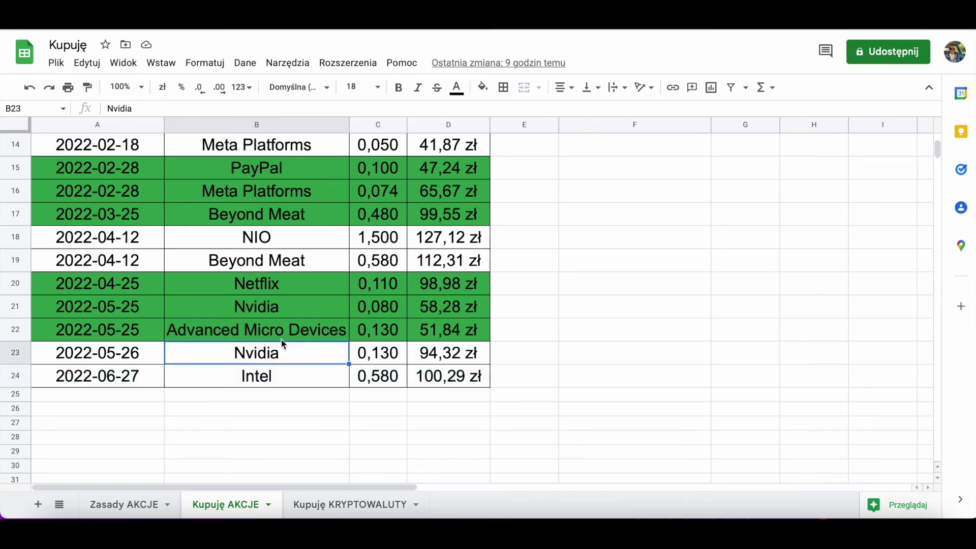
click(291, 338)
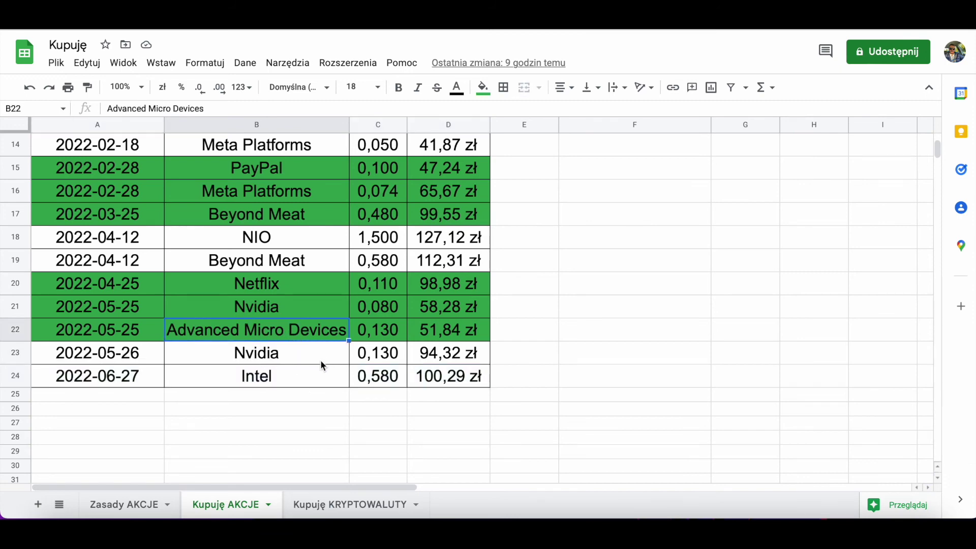
scroll(323, 364, up, 2)
click(299, 355)
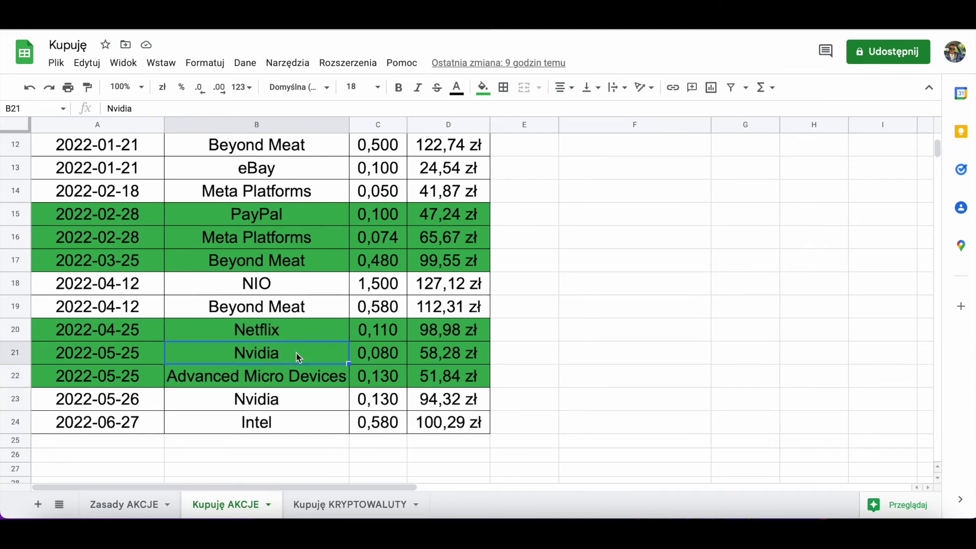
click(284, 332)
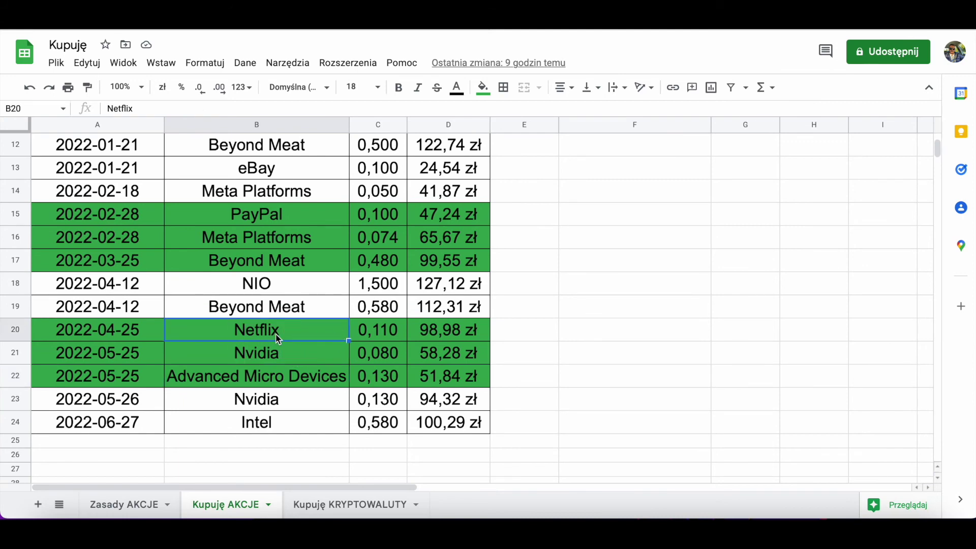
scroll(278, 339, up, 2)
click(275, 266)
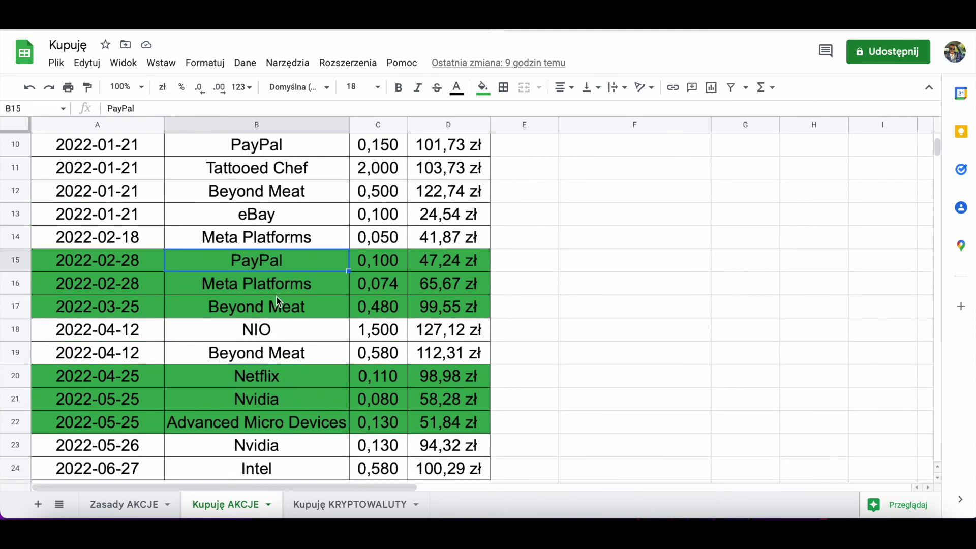
click(279, 294)
scroll(298, 305, up, 2)
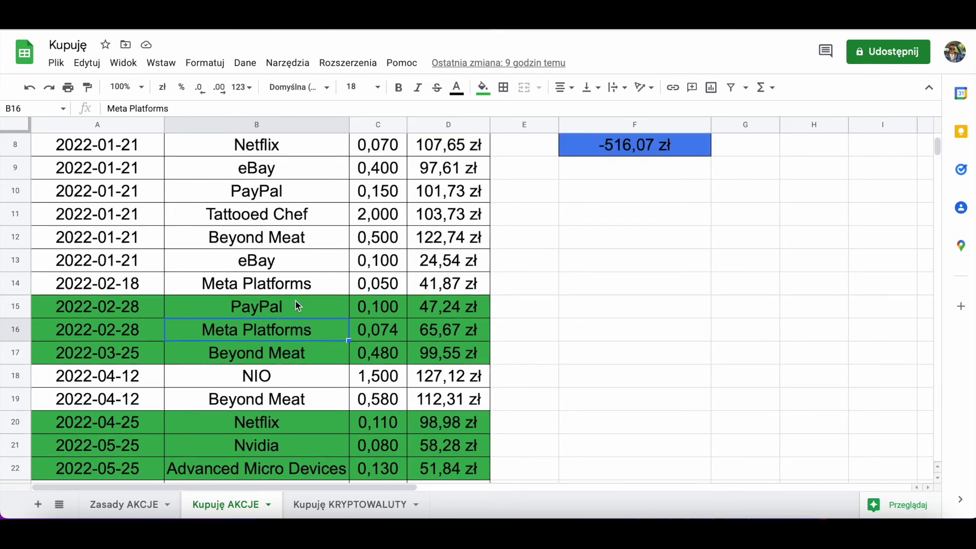
- Review the 2022-01-21 purchases upward from eBay in B13 through PayPal, Netflix and Teladoc to Meta and Apple in B4 and B5
click(289, 265)
scroll(291, 292, up, 1)
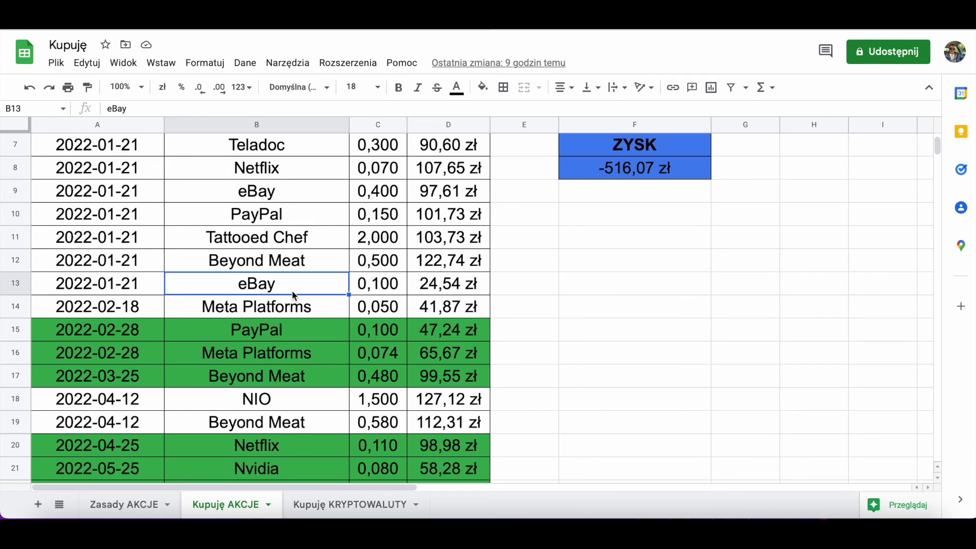
click(273, 218)
scroll(275, 231, up, 3)
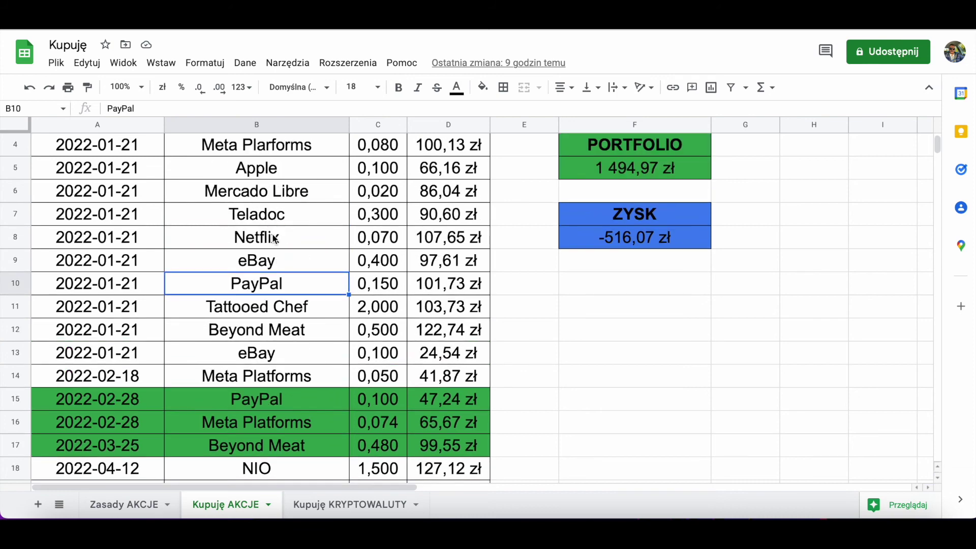
click(268, 257)
click(272, 236)
scroll(273, 239, up, 2)
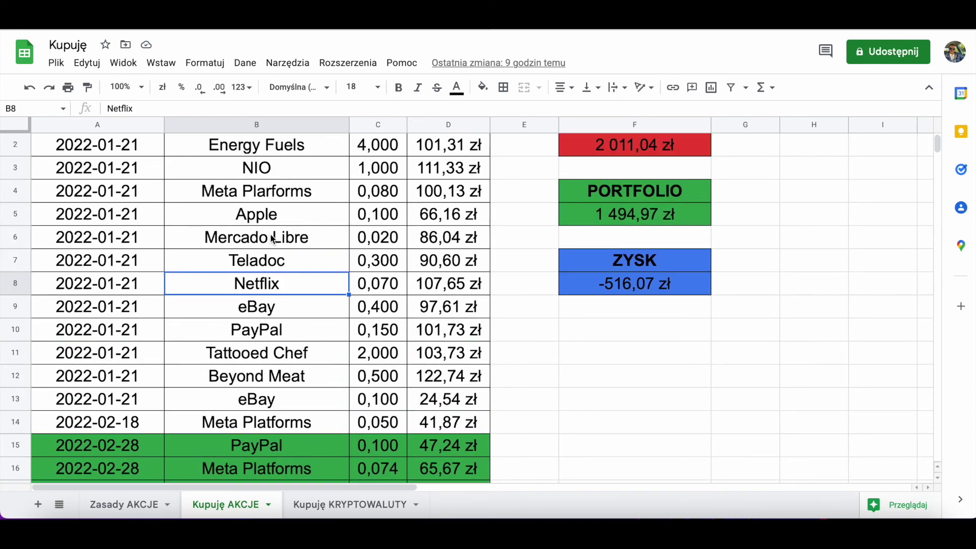
click(287, 256)
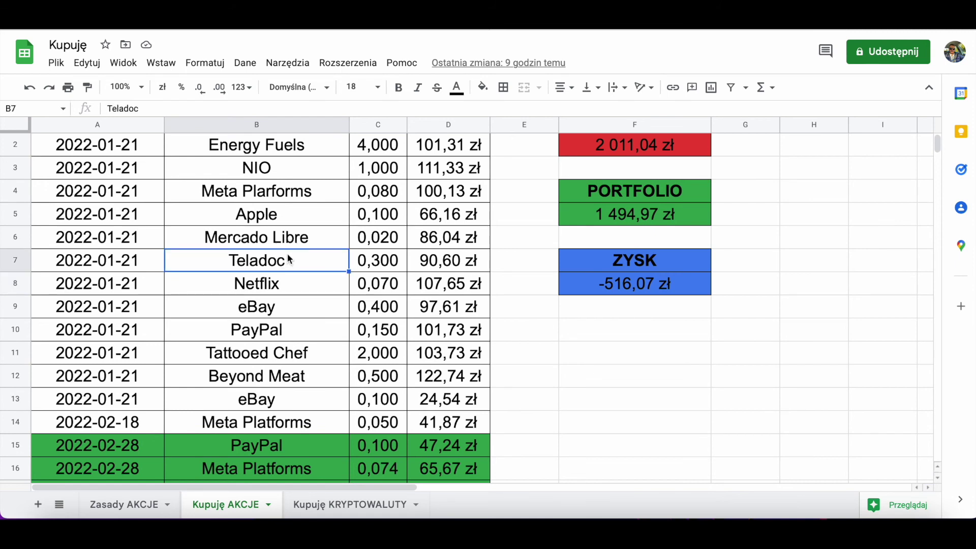
scroll(272, 267, up, 1)
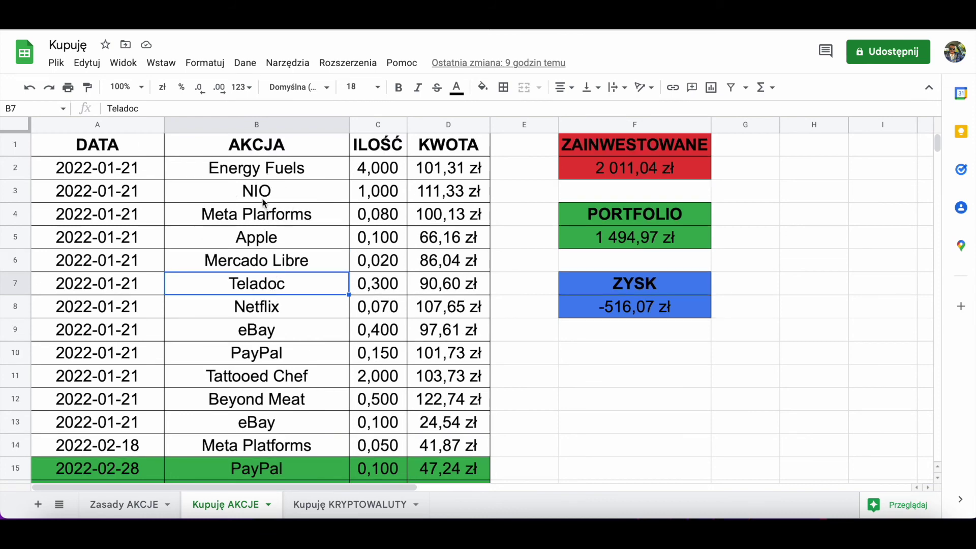
click(266, 217)
click(274, 239)
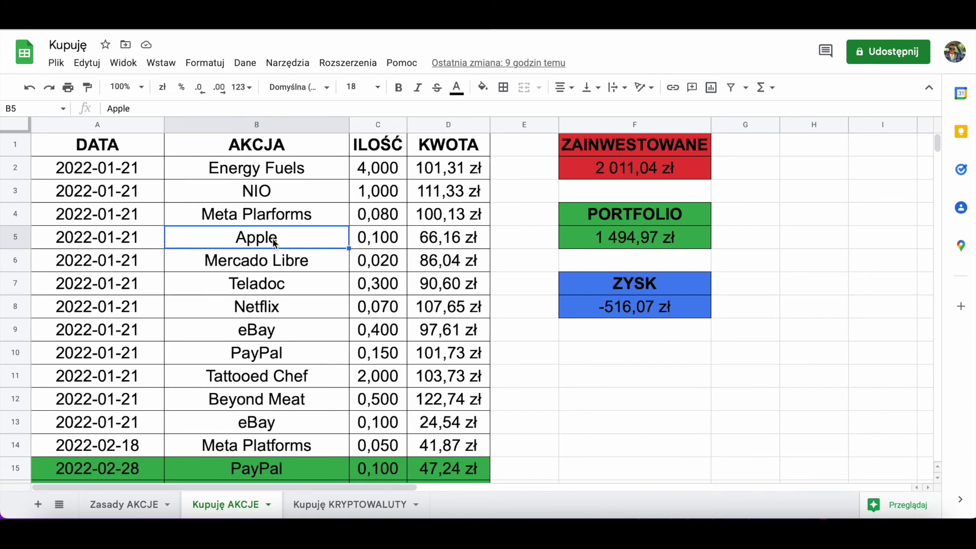
- Inspect the ZAINWESTOWANE and PORTFOLIO totals, and check the ZYSK formula in F8
click(493, 232)
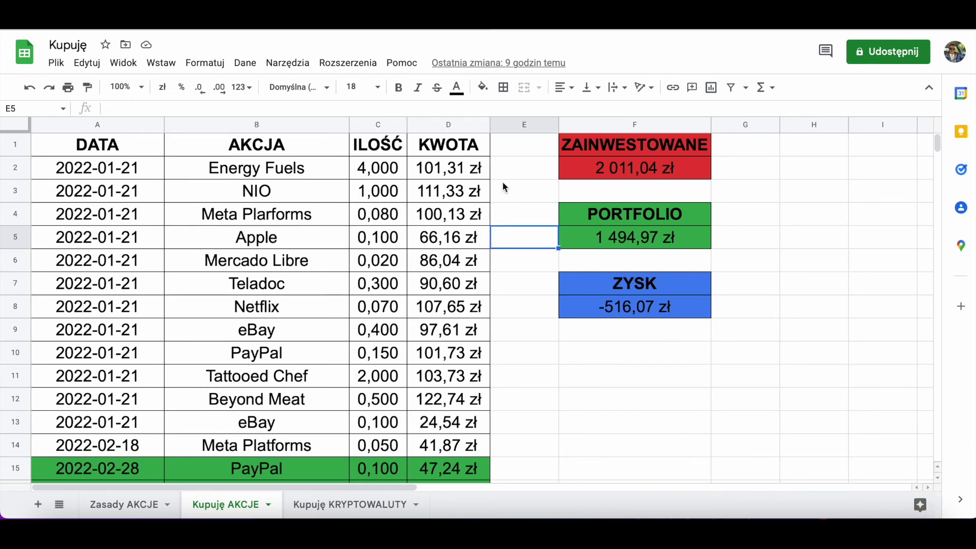
click(517, 150)
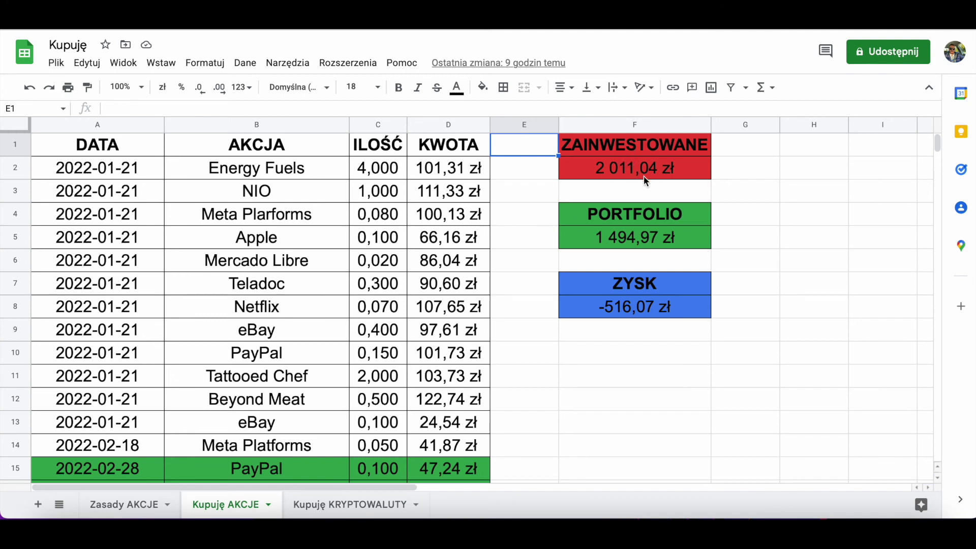
click(602, 244)
click(634, 307)
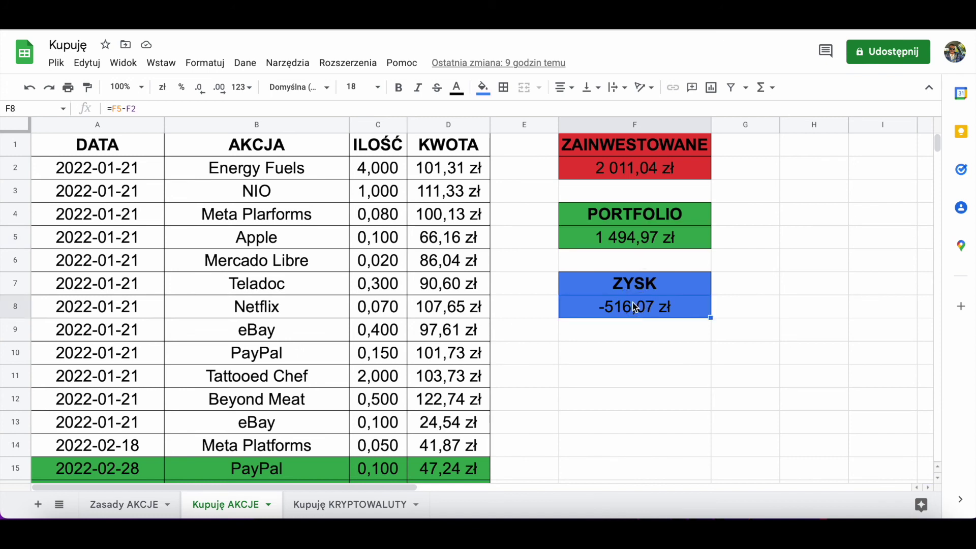
click(674, 339)
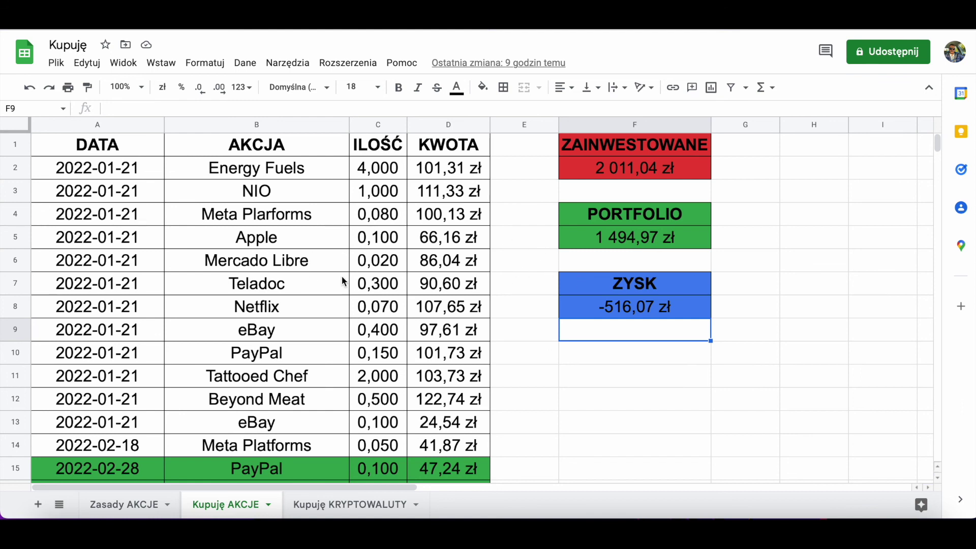
scroll(453, 277, down, 1)
scroll(453, 278, down, 11)
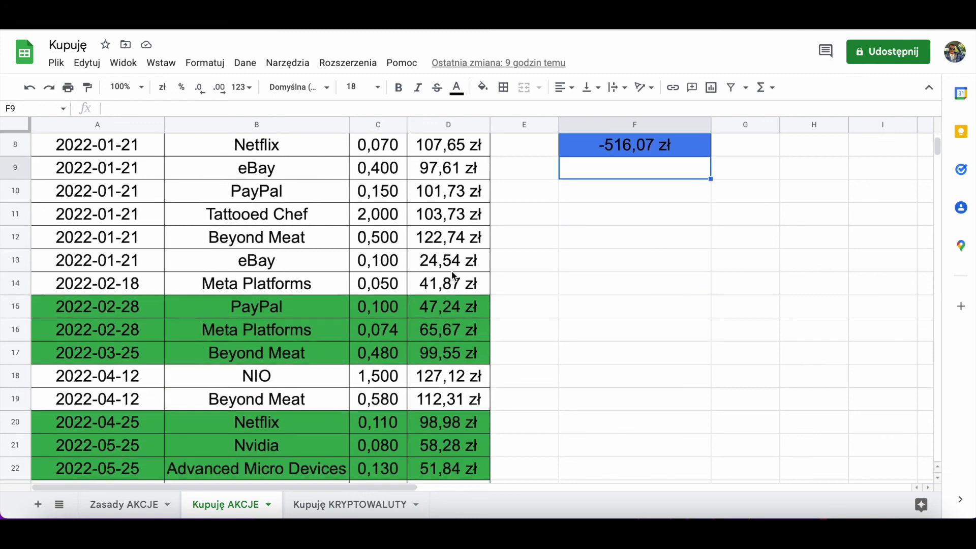
scroll(453, 277, up, 9)
scroll(453, 277, up, 3)
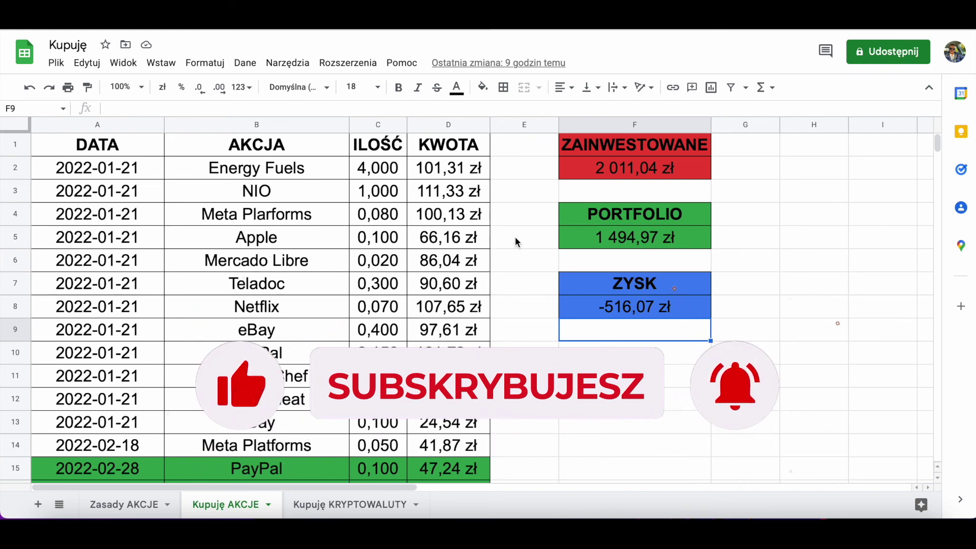
- Return to the Zasady AKCJE sheet and select the monthly fixed-amount DCA rule in A3
click(124, 504)
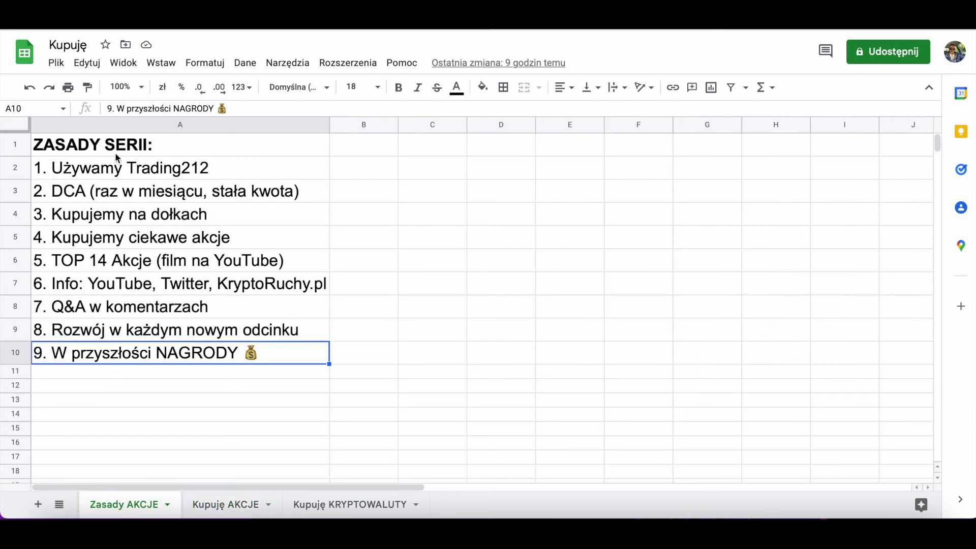
click(127, 191)
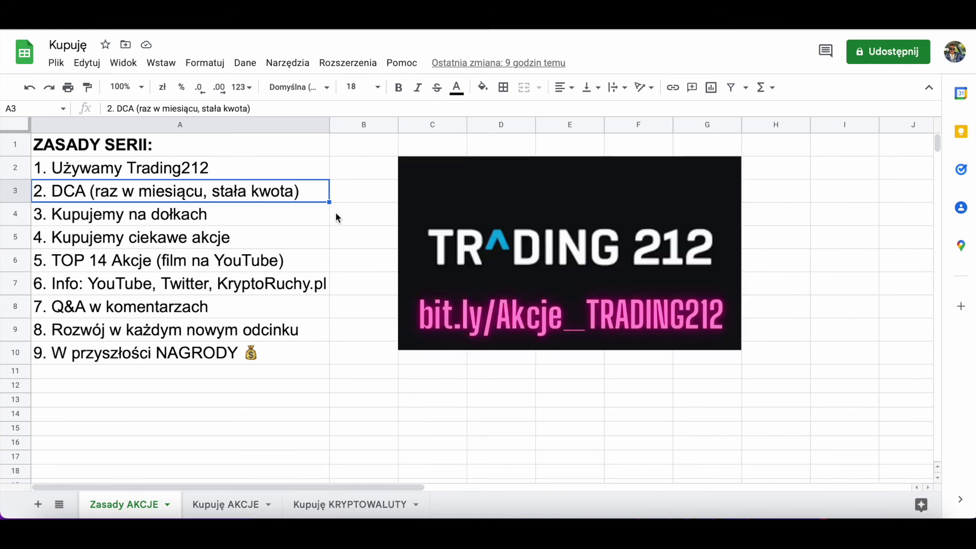